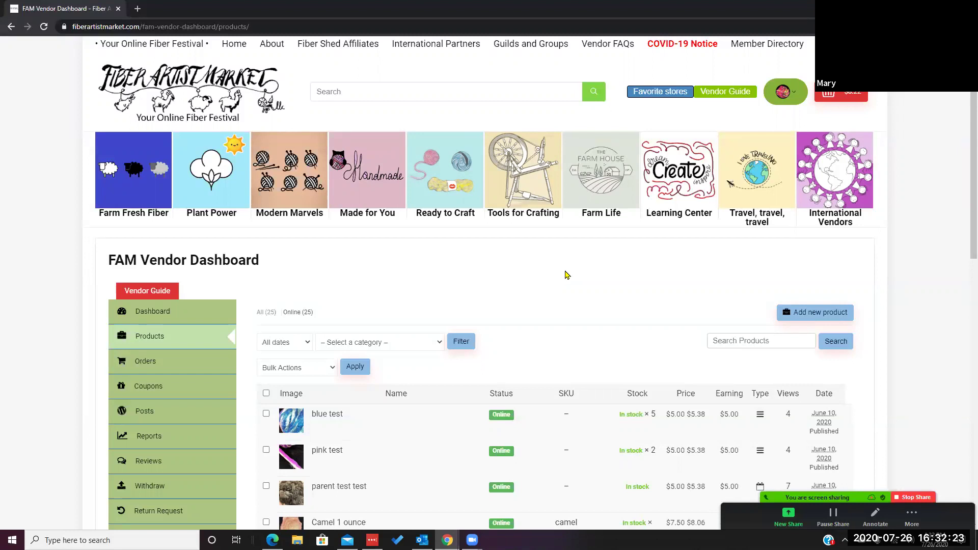
Open the parent test test product from the product list for editing.
scroll(625, 290, down, 2)
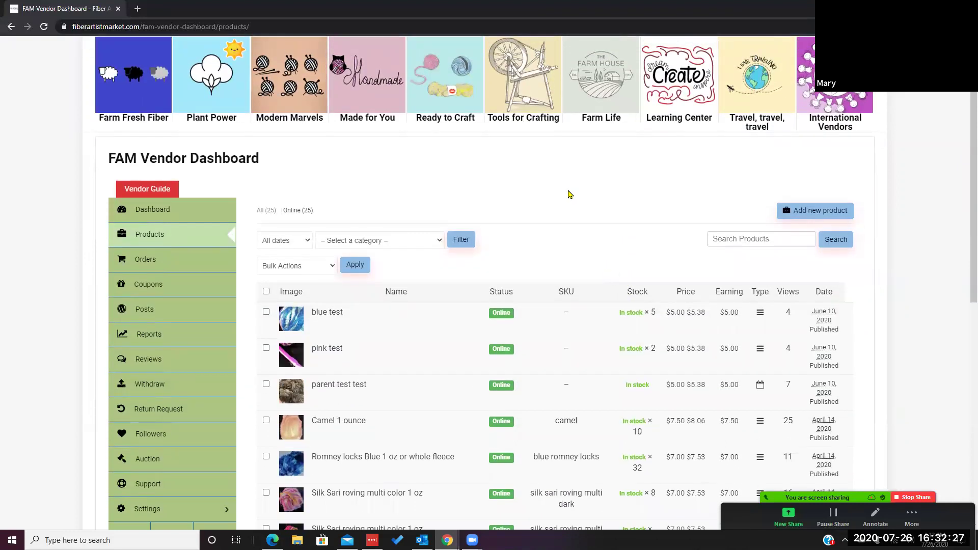
scroll(558, 190, down, 1)
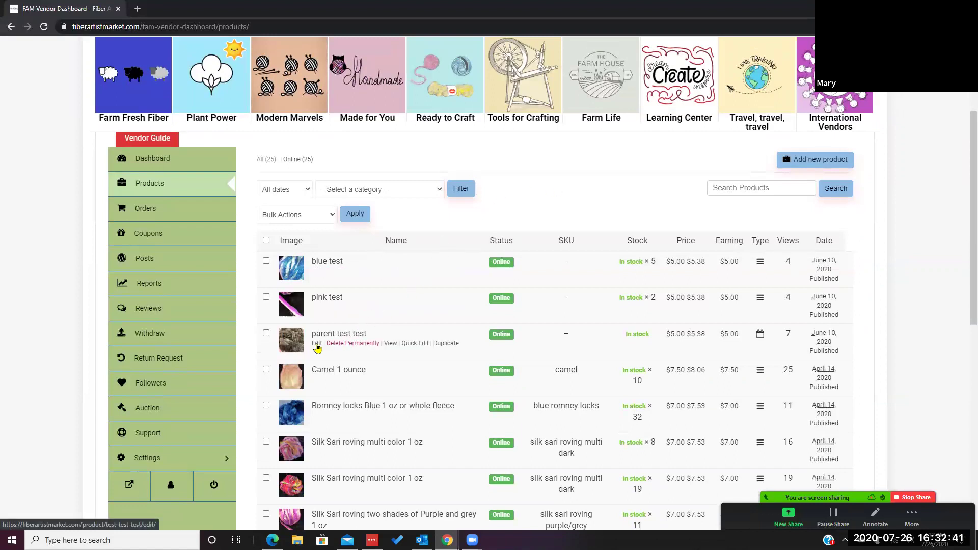
click(317, 344)
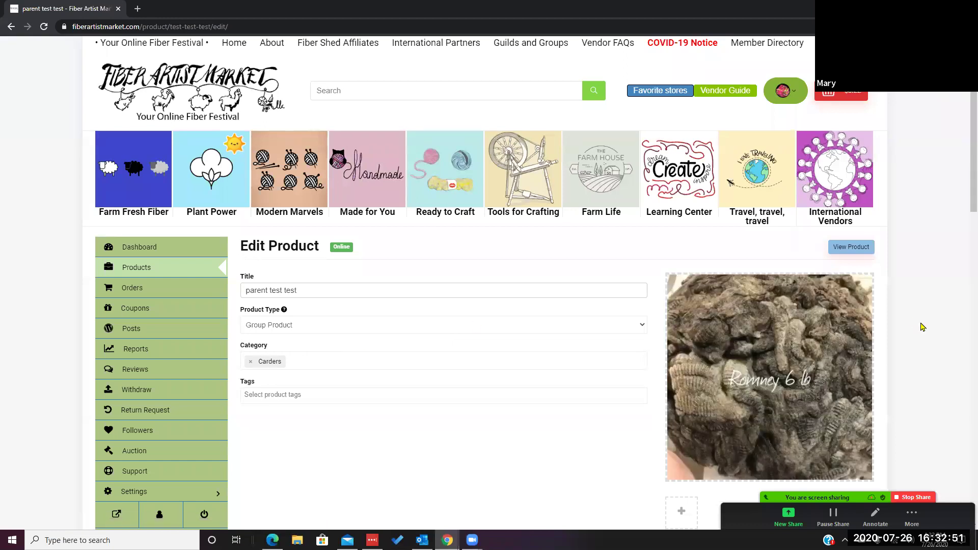
Choose Group Product as the product type of the parent product.
scroll(922, 327, down, 1)
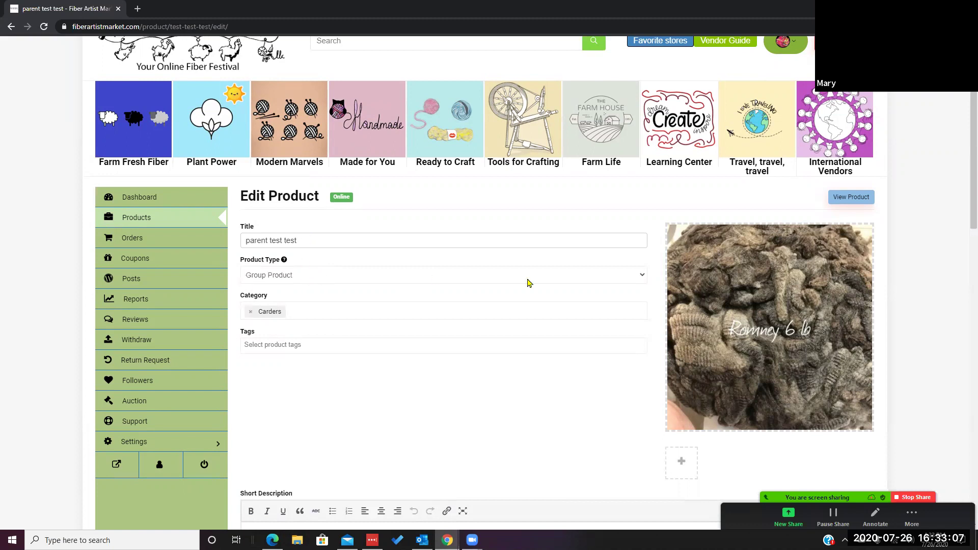
click(642, 278)
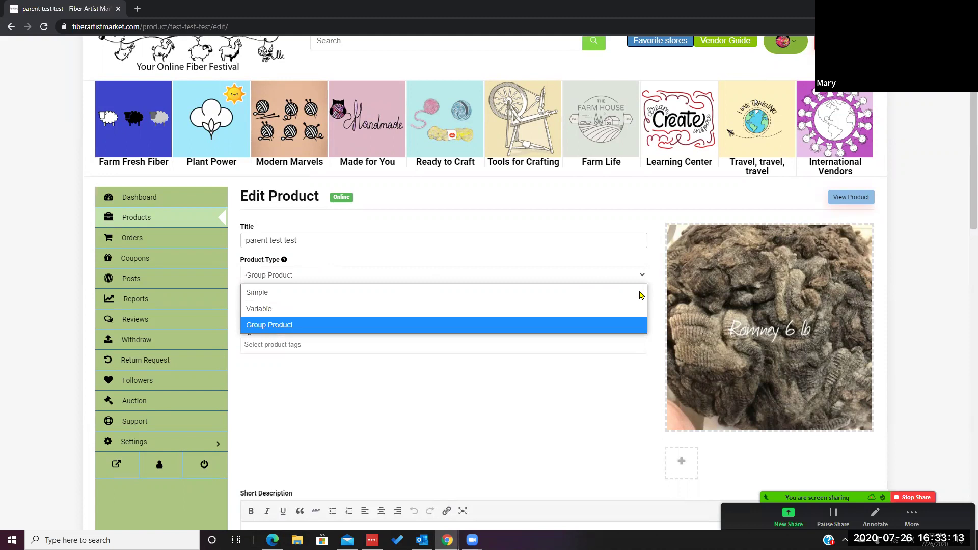
click(629, 333)
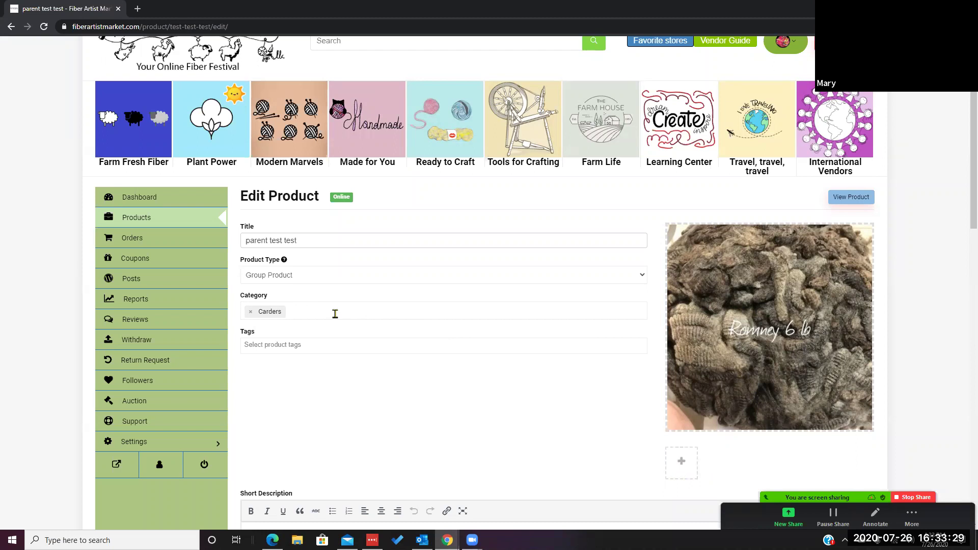
Remove pink test and blue test from the parent product's grouped products in the linked products section.
scroll(335, 314, down, 1)
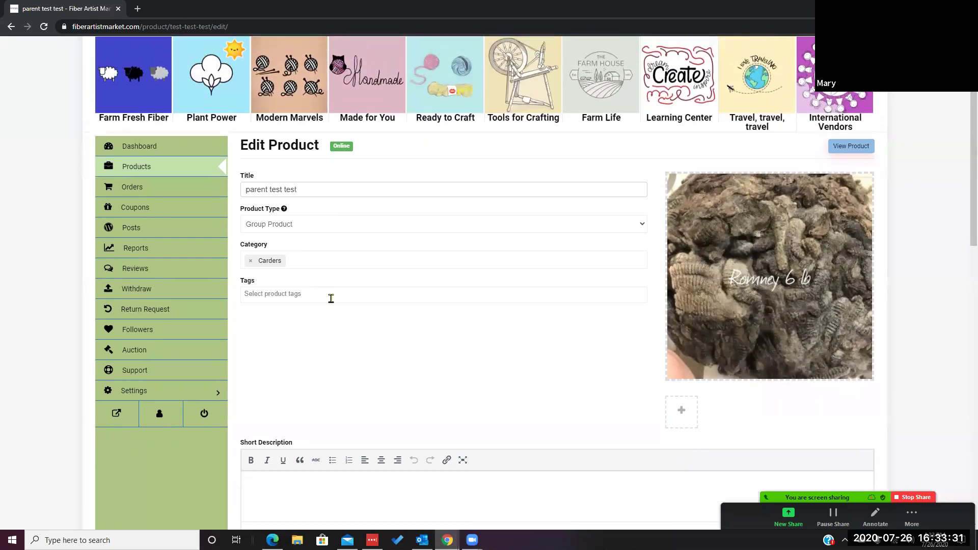
scroll(331, 298, down, 3)
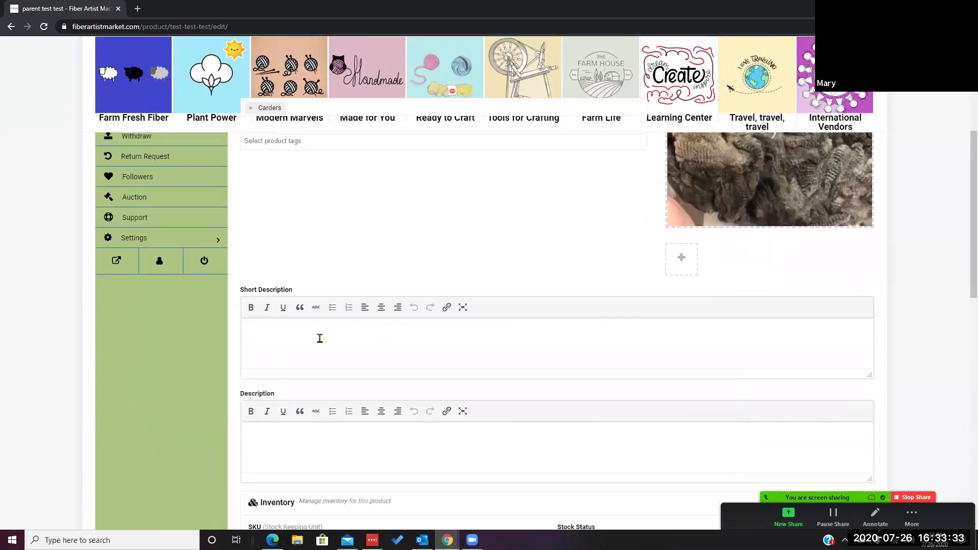
scroll(320, 339, down, 1)
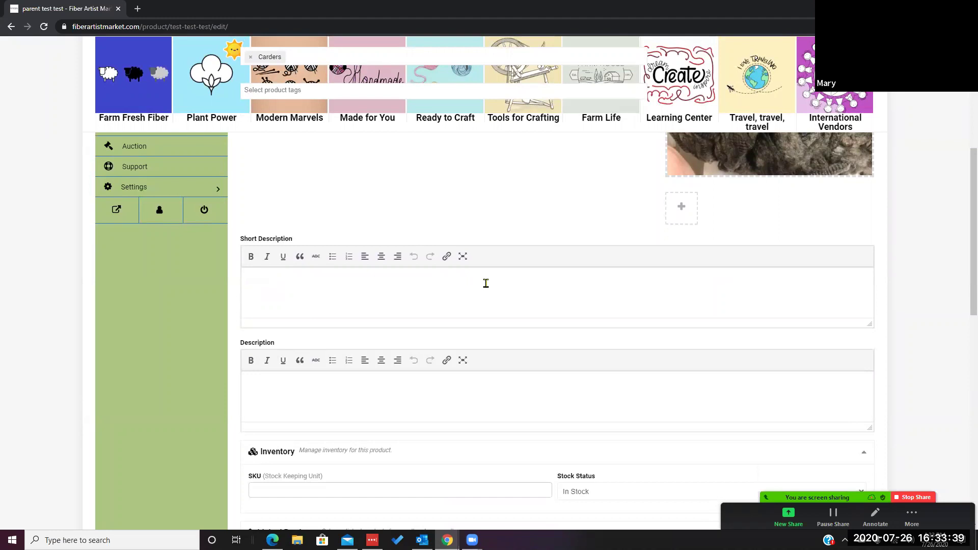
scroll(474, 283, down, 2)
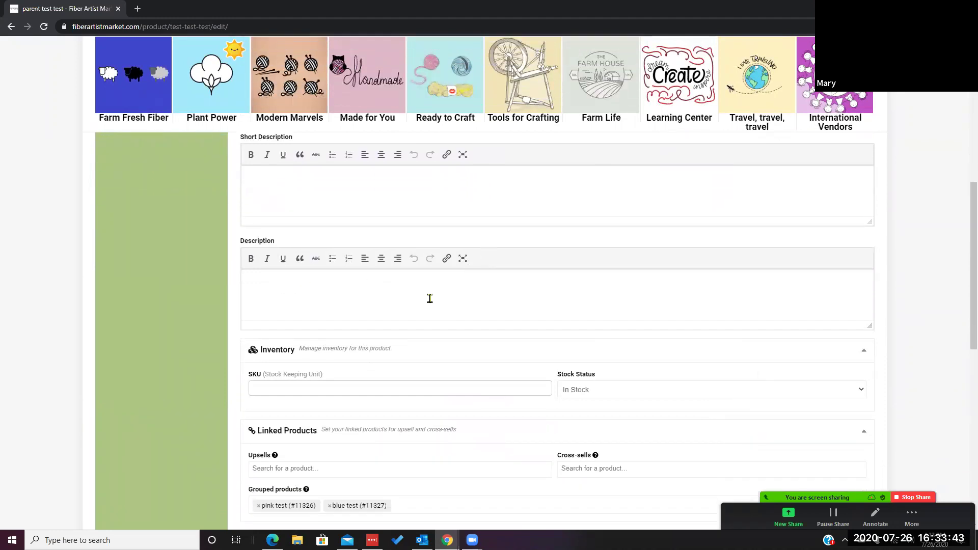
scroll(430, 299, up, 5)
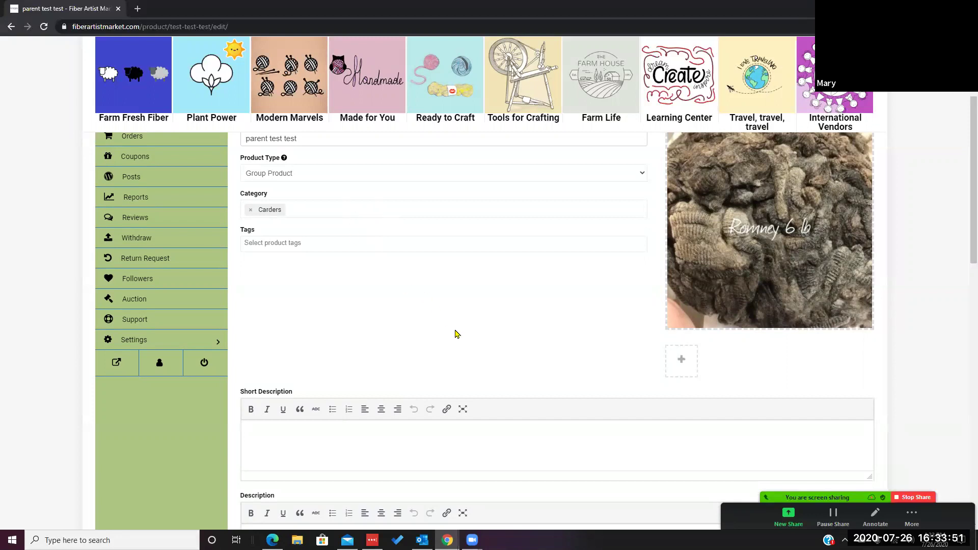
scroll(456, 334, down, 5)
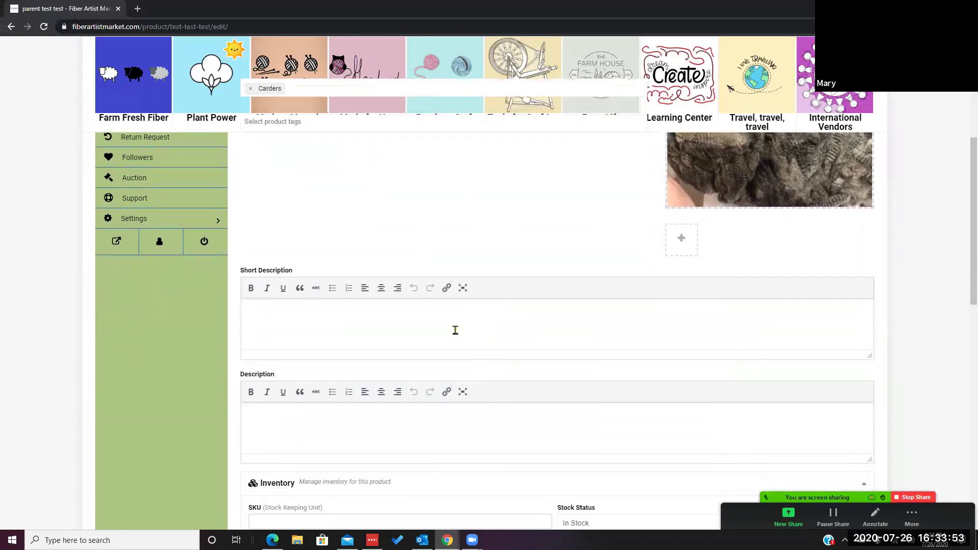
scroll(455, 331, down, 4)
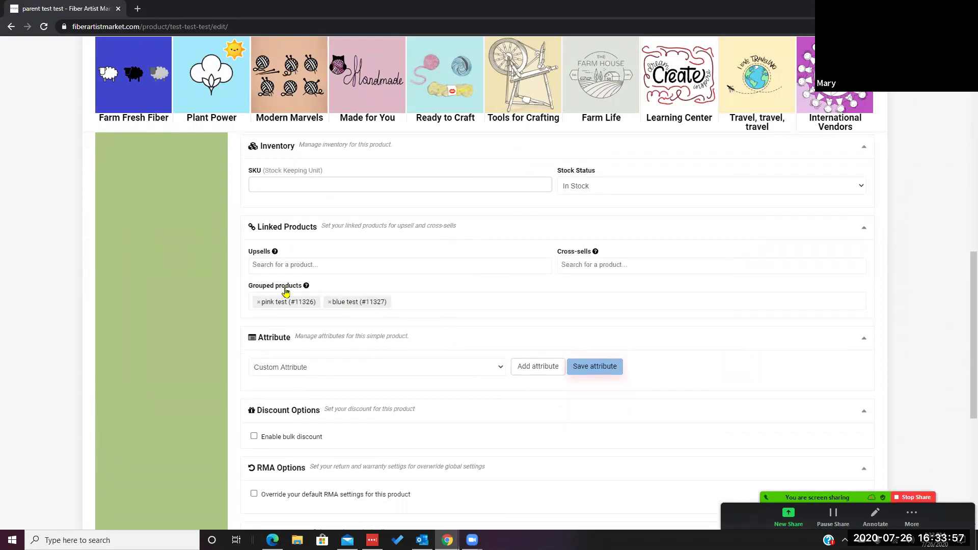
click(257, 305)
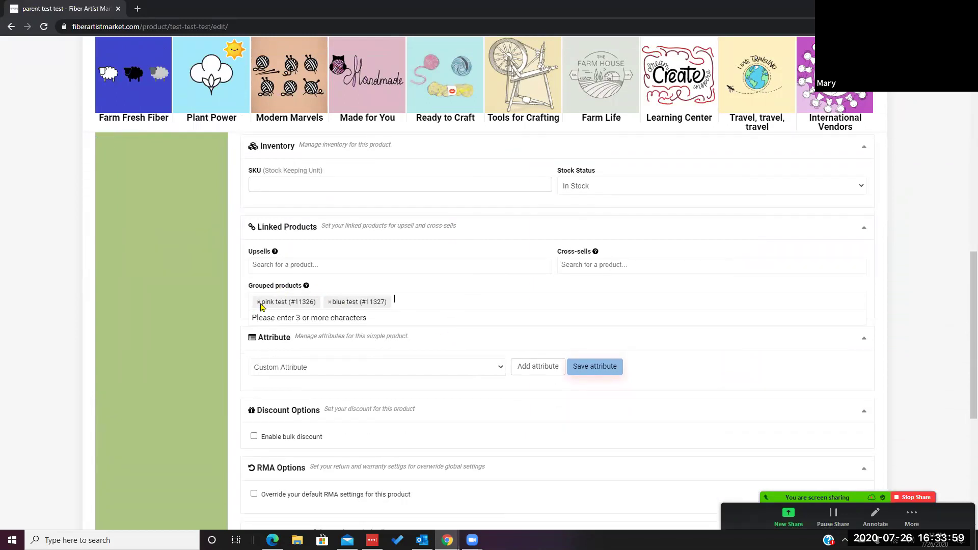
click(257, 304)
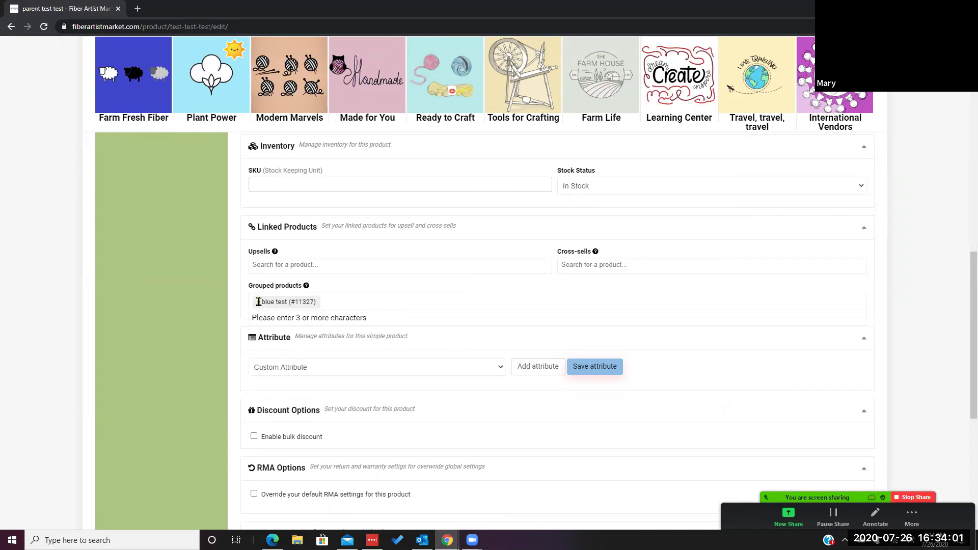
click(257, 304)
Search for pink and blue and add pink test (#11326) and blue test (#11327) as grouped products.
click(299, 316)
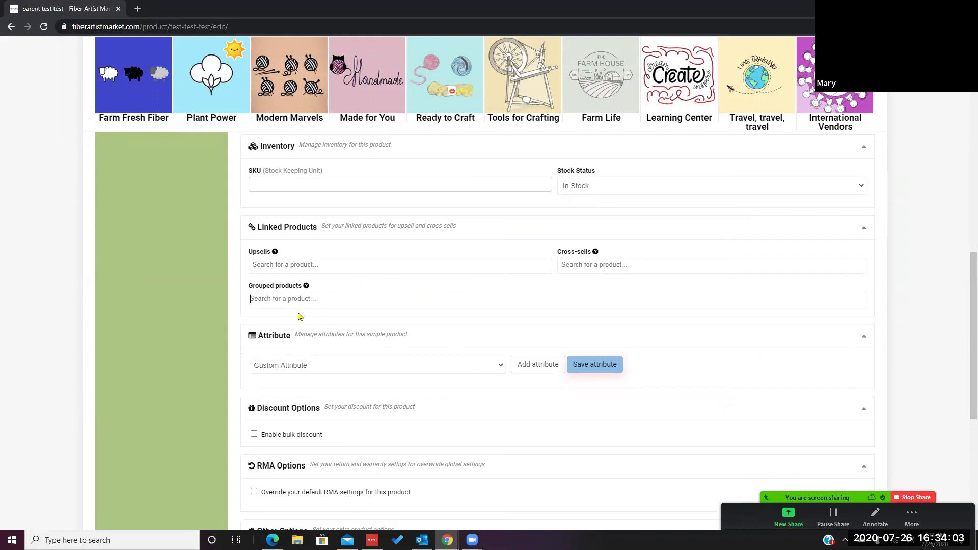
text(pink)
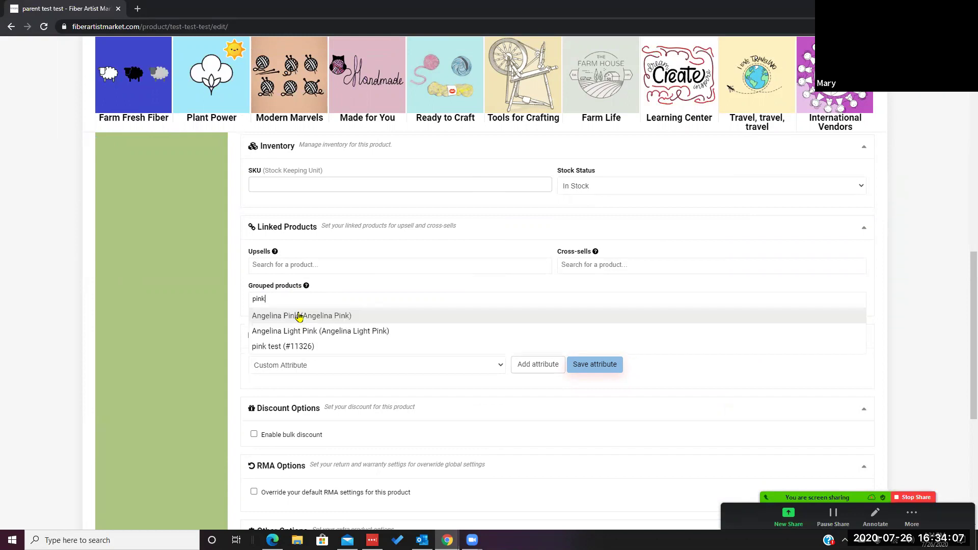
click(301, 347)
text(blue)
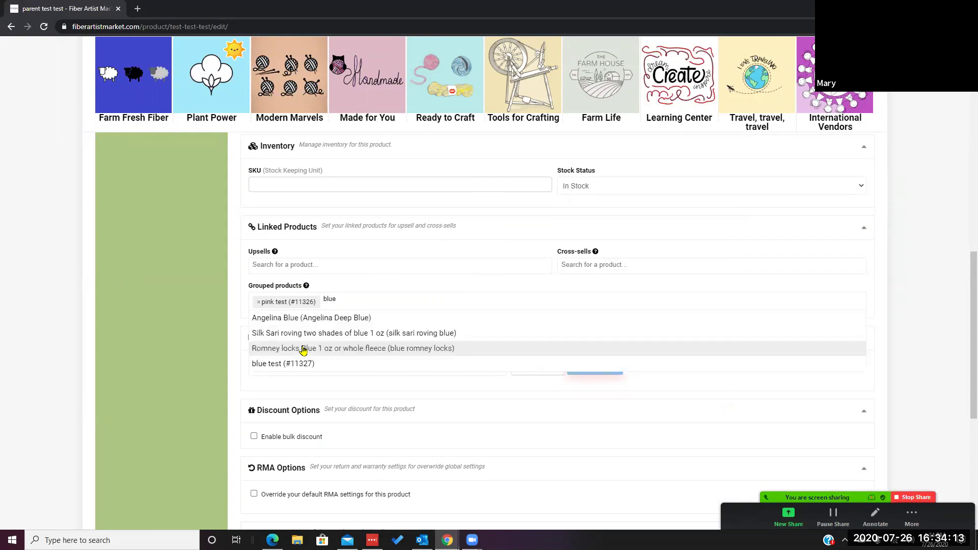
click(306, 365)
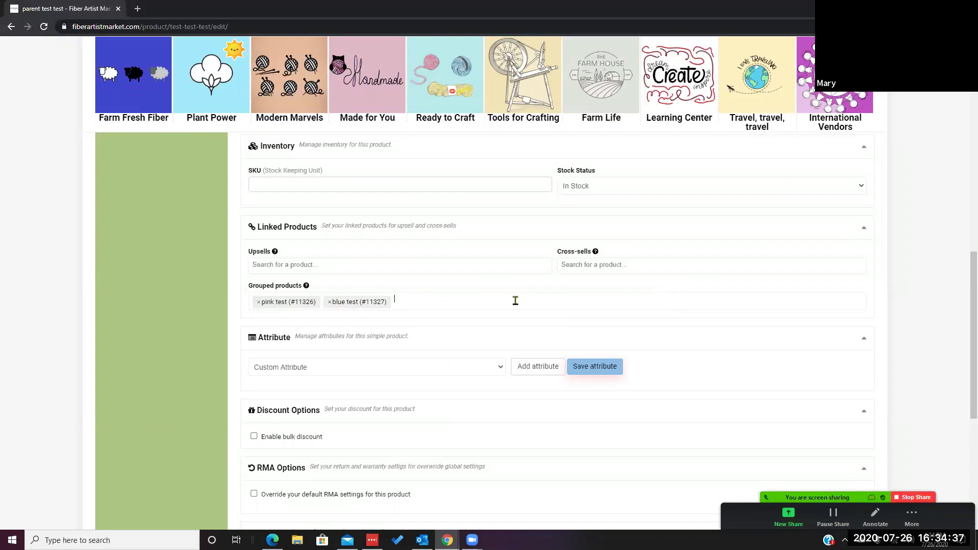
Save the parent test test product with its linked child products.
scroll(512, 301, down, 1)
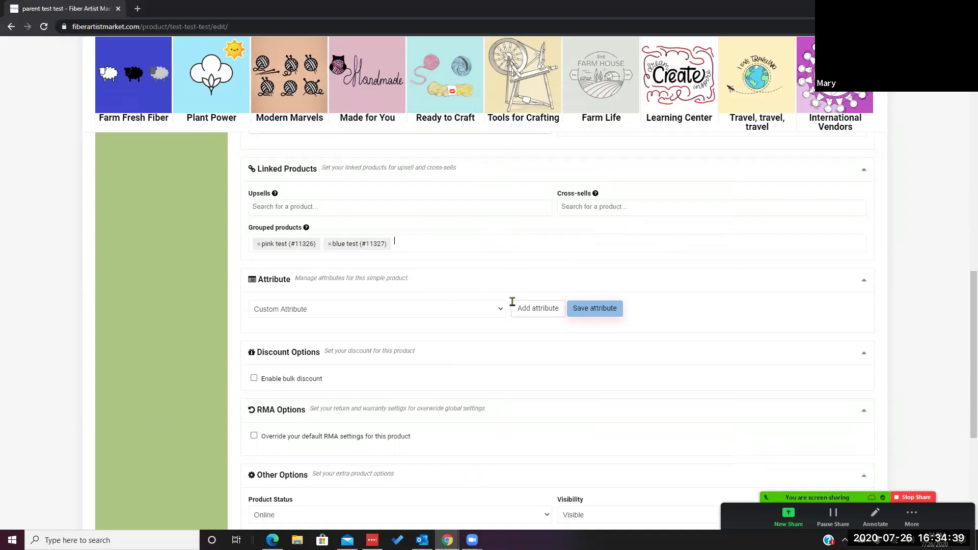
scroll(512, 301, down, 4)
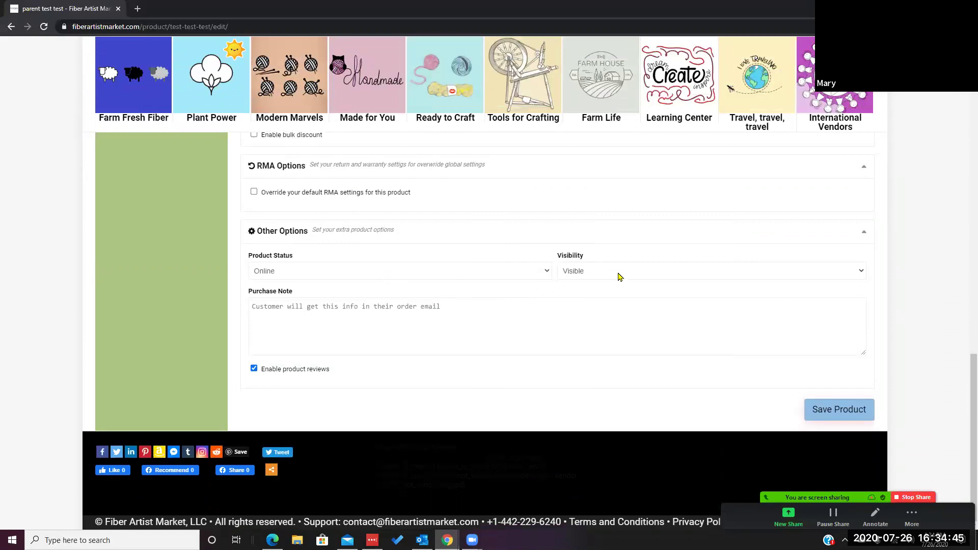
click(823, 411)
click(822, 412)
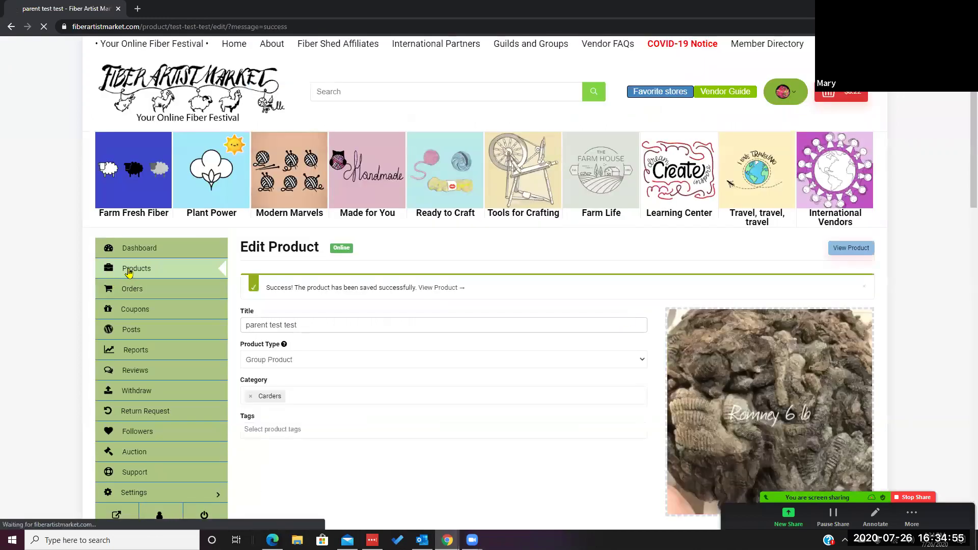
Return to the product list and reopen parent test test to view its product details.
click(128, 273)
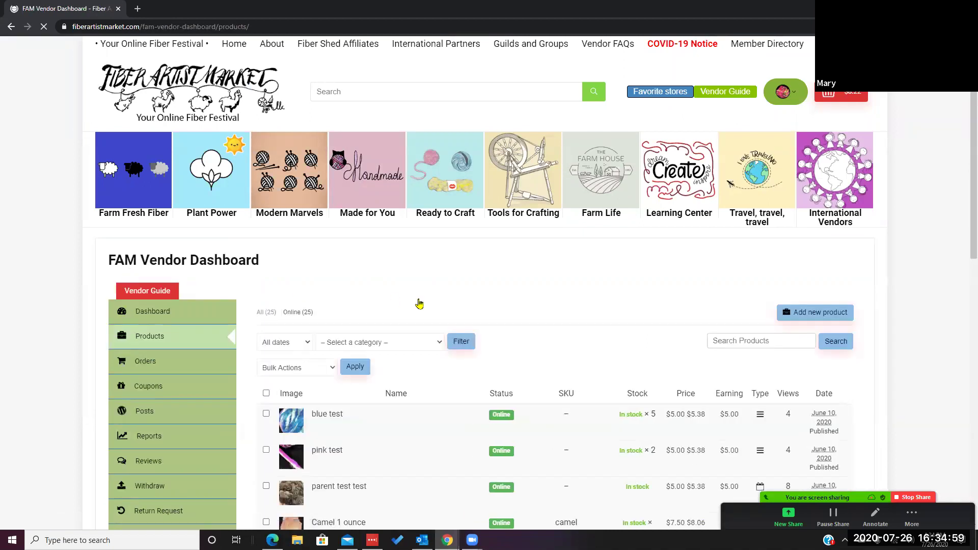
scroll(343, 399, down, 2)
click(317, 395)
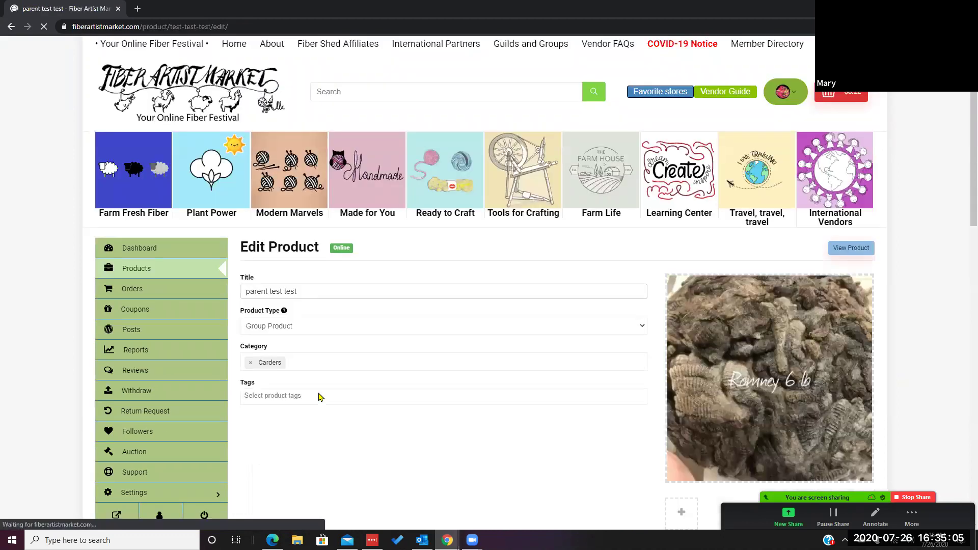
scroll(319, 397, down, 2)
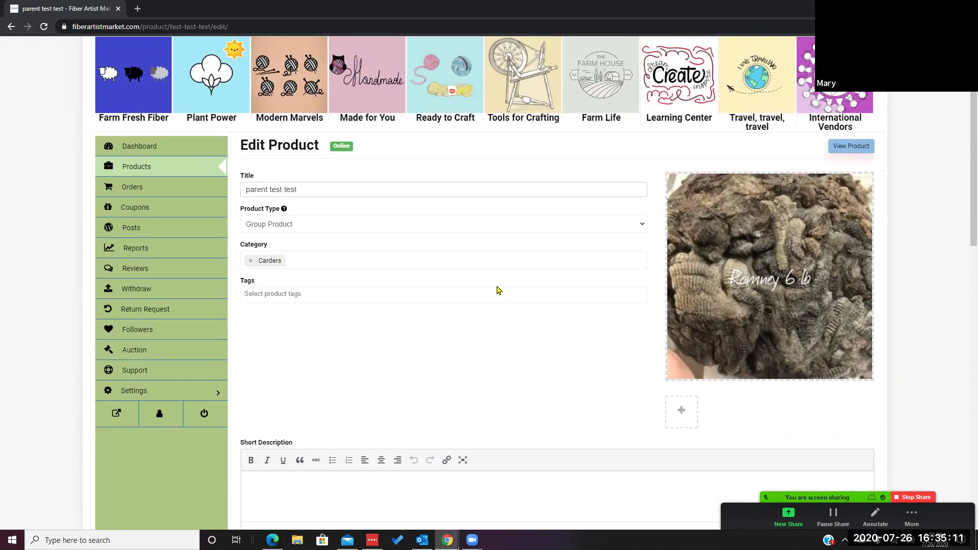
Go back to the product list and open the pink test child product for editing.
click(137, 168)
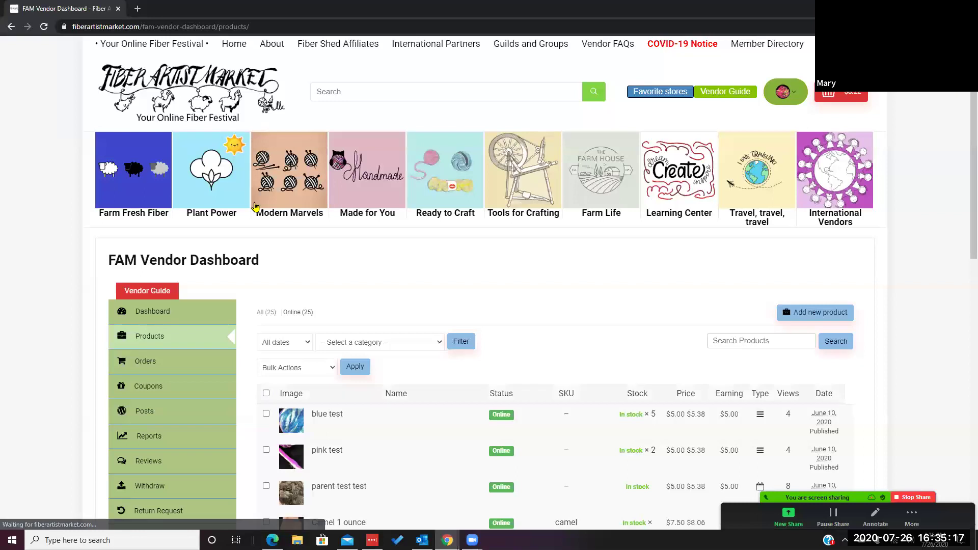
scroll(530, 312, down, 3)
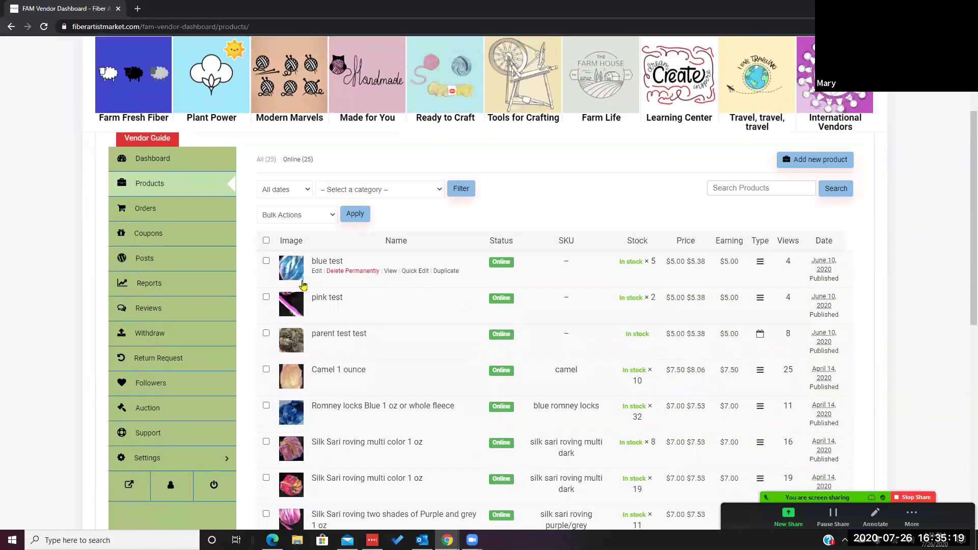
click(315, 308)
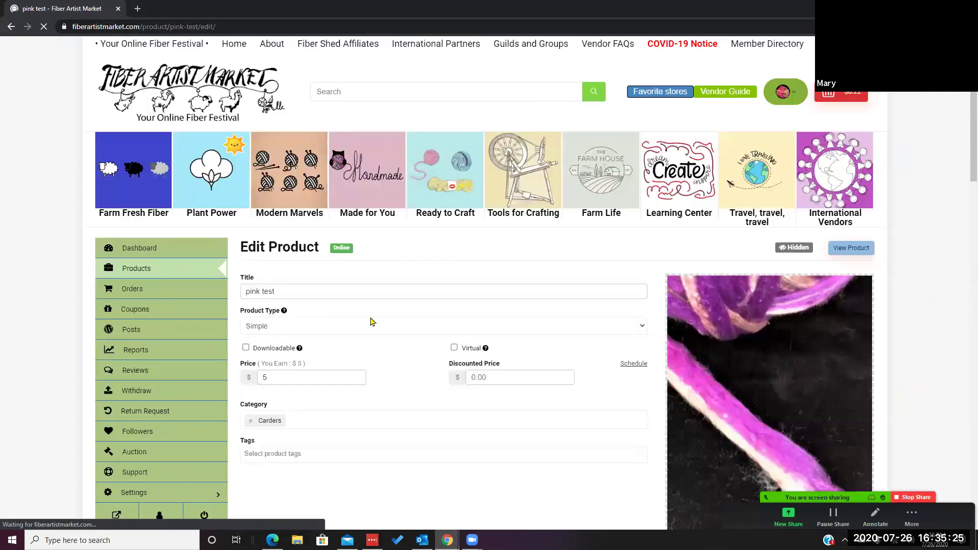
Review the pink test product's type, price, category, description fields, and inventory settings.
scroll(370, 322, down, 2)
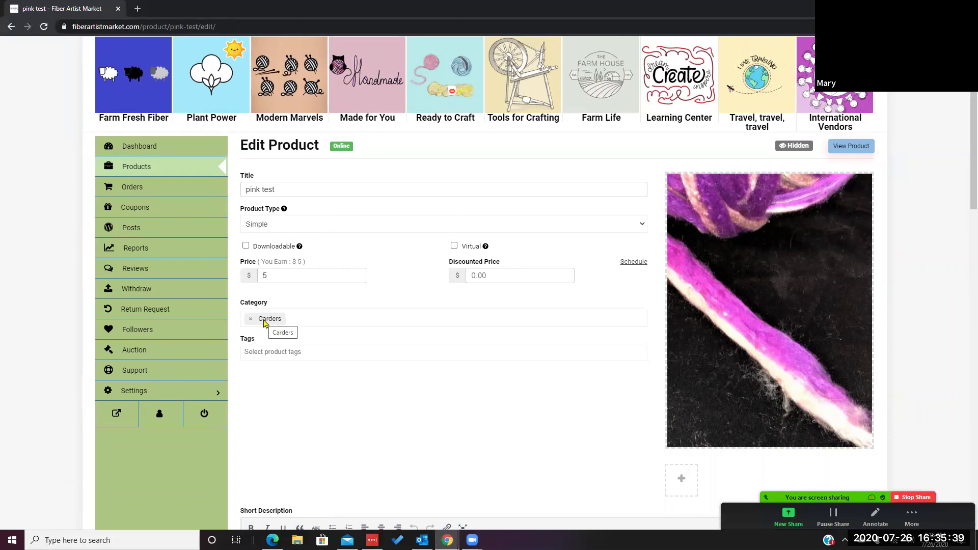
scroll(384, 362, down, 2)
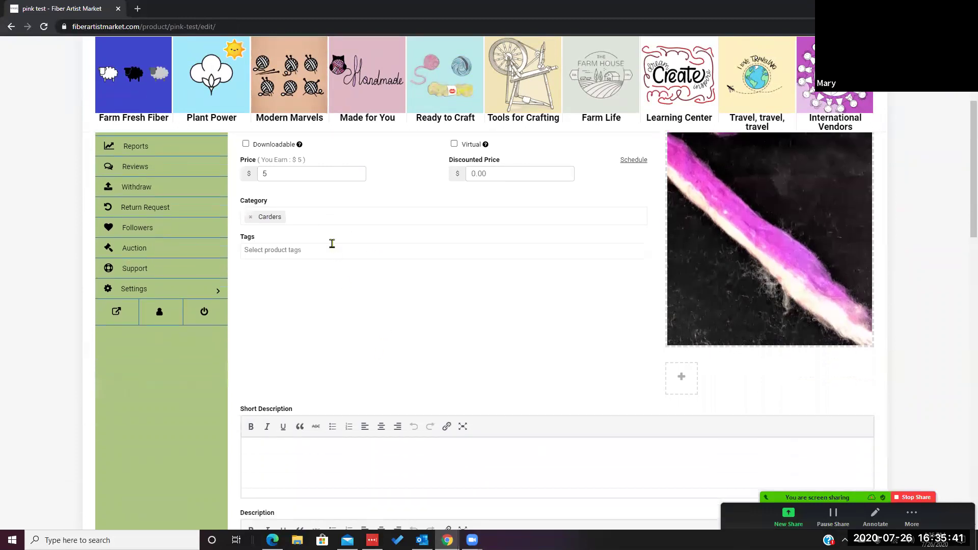
scroll(349, 355, down, 2)
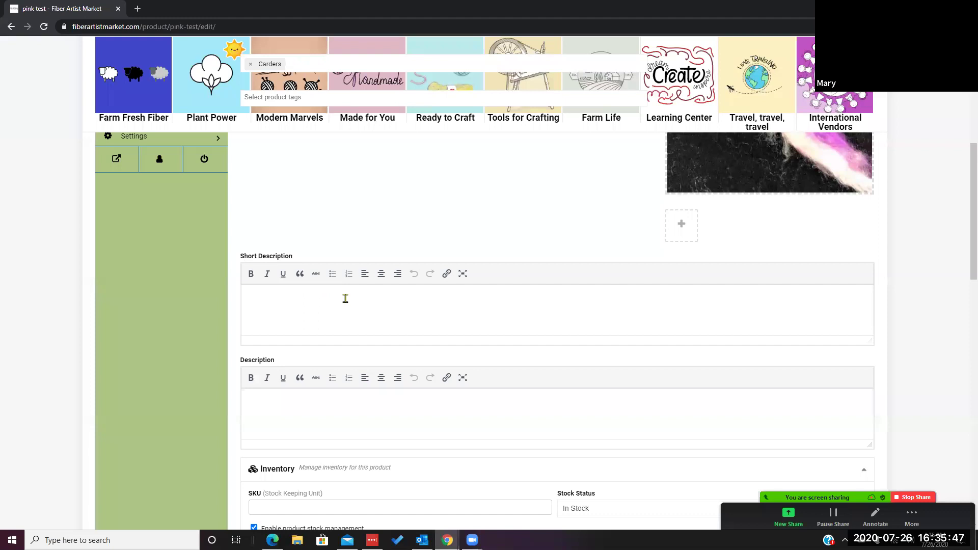
scroll(345, 298, down, 1)
scroll(345, 299, down, 1)
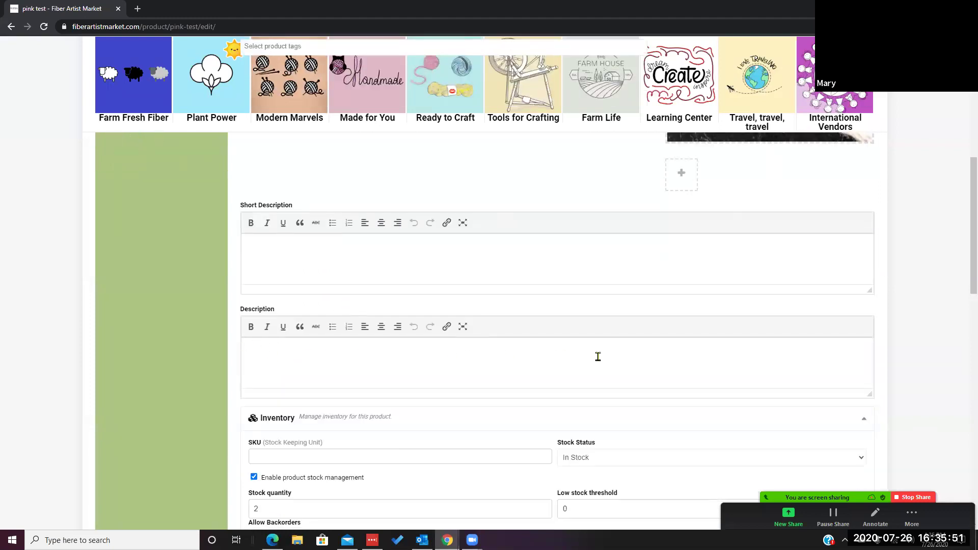
scroll(617, 357, down, 1)
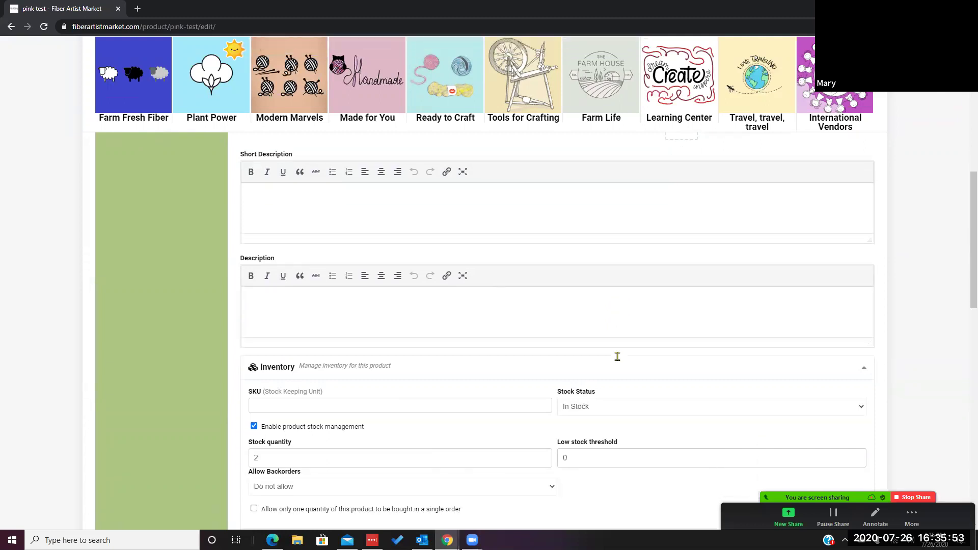
scroll(473, 365, down, 2)
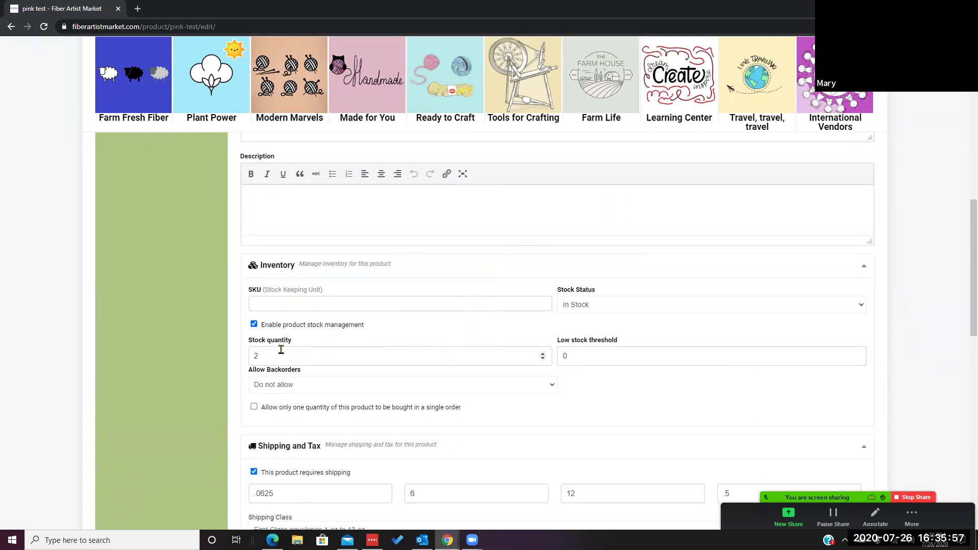
scroll(281, 350, down, 1)
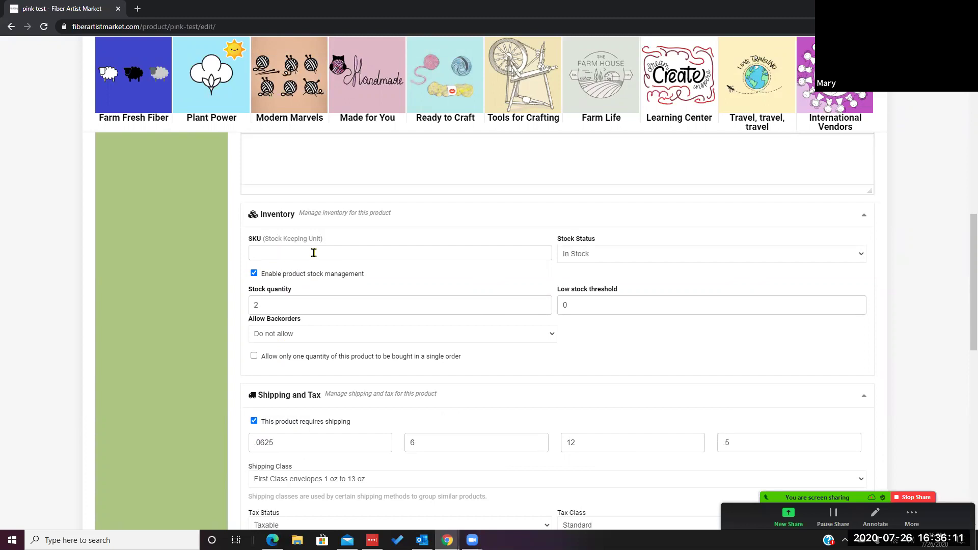
Set the low stock threshold of the pink test product to 1.
scroll(313, 253, down, 1)
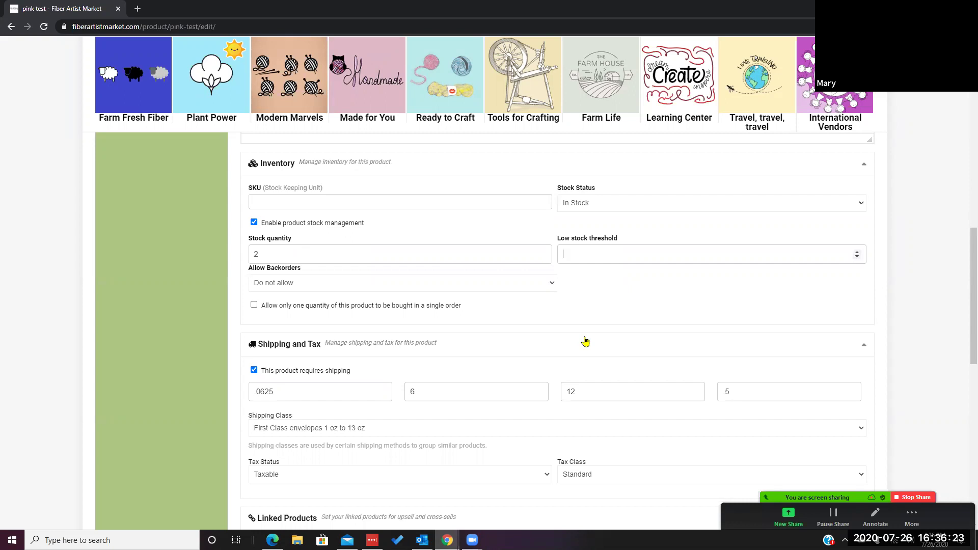
text(1)
scroll(412, 302, down, 1)
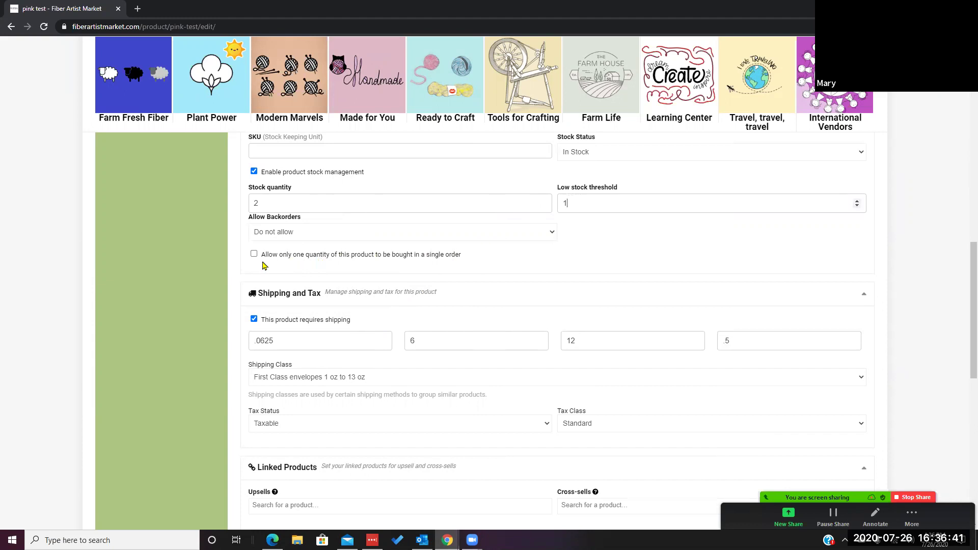
Review the pink test product's shipping, tax, linked product, discount and visibility settings, and save the product.
scroll(263, 266, down, 1)
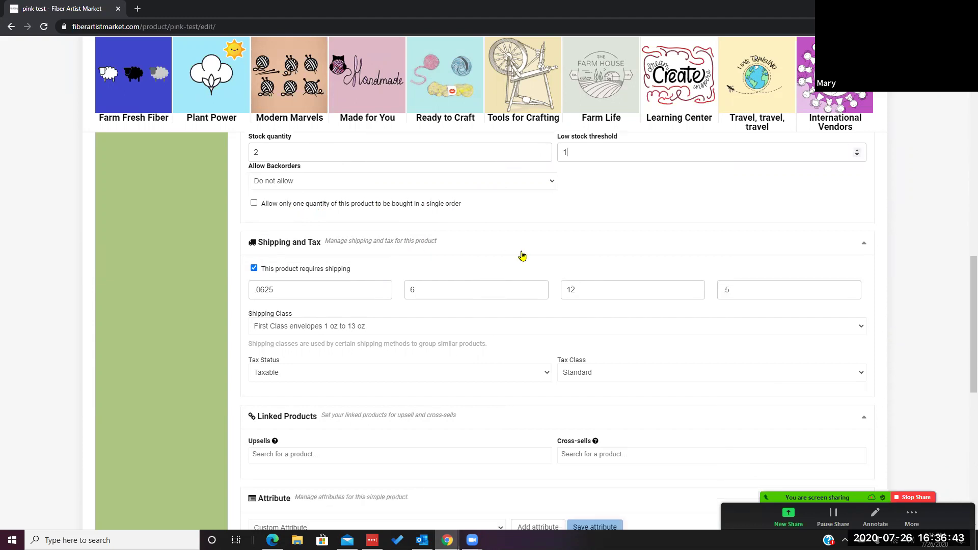
scroll(523, 256, down, 1)
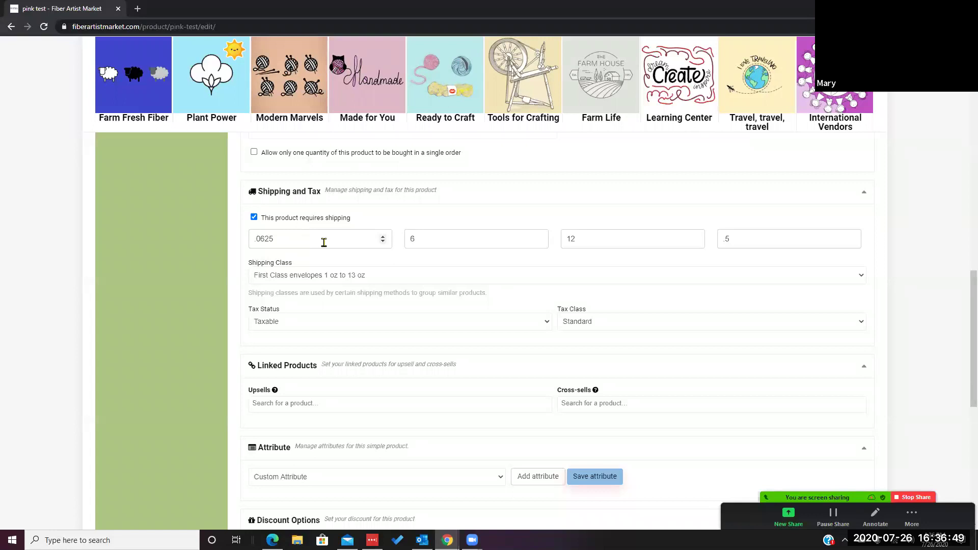
scroll(324, 243, down, 1)
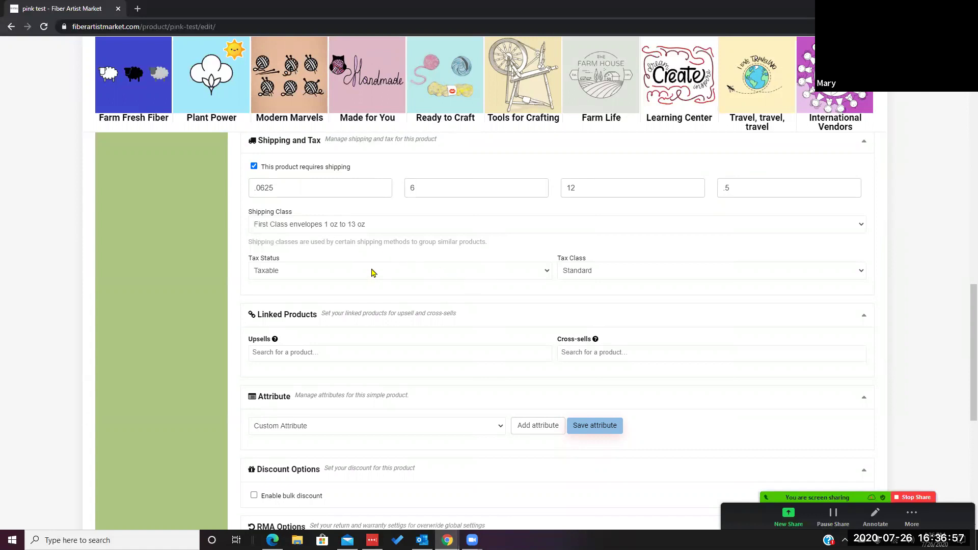
scroll(374, 272, down, 3)
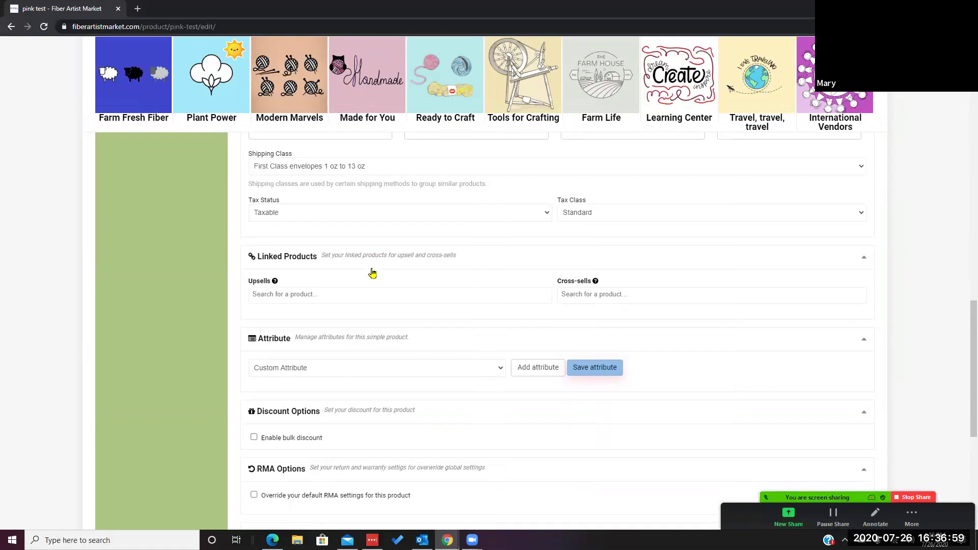
scroll(443, 285, down, 3)
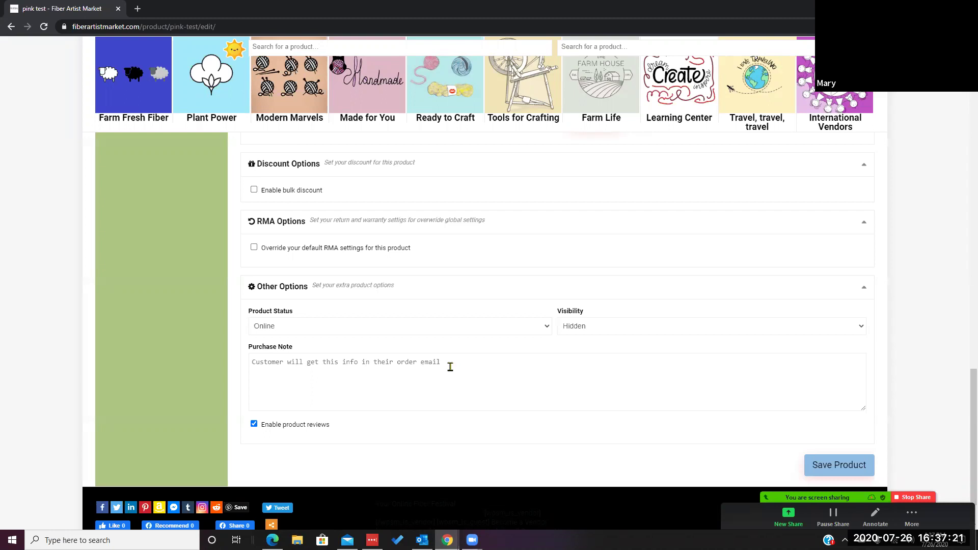
click(832, 467)
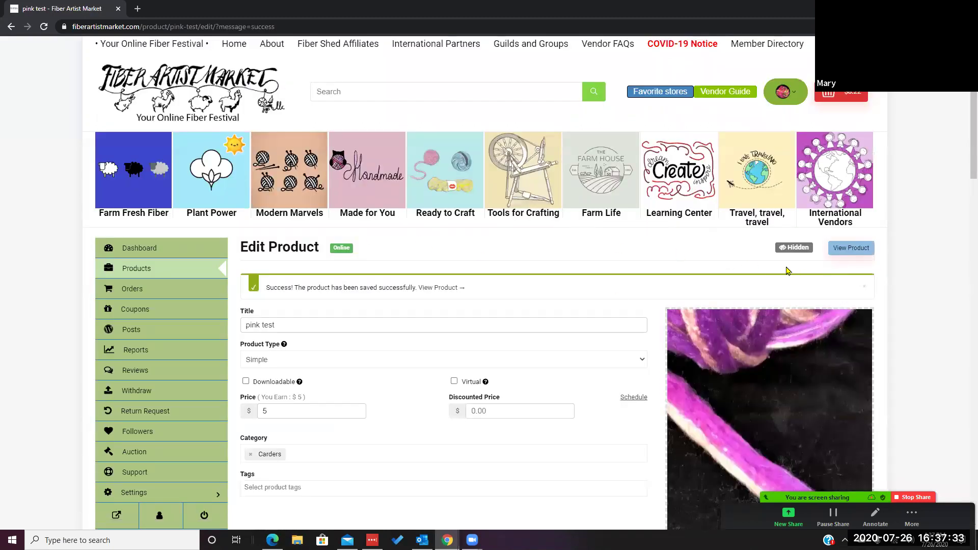
Reopen parent test test from the product list and view its storefront page with the grouped child products.
click(130, 273)
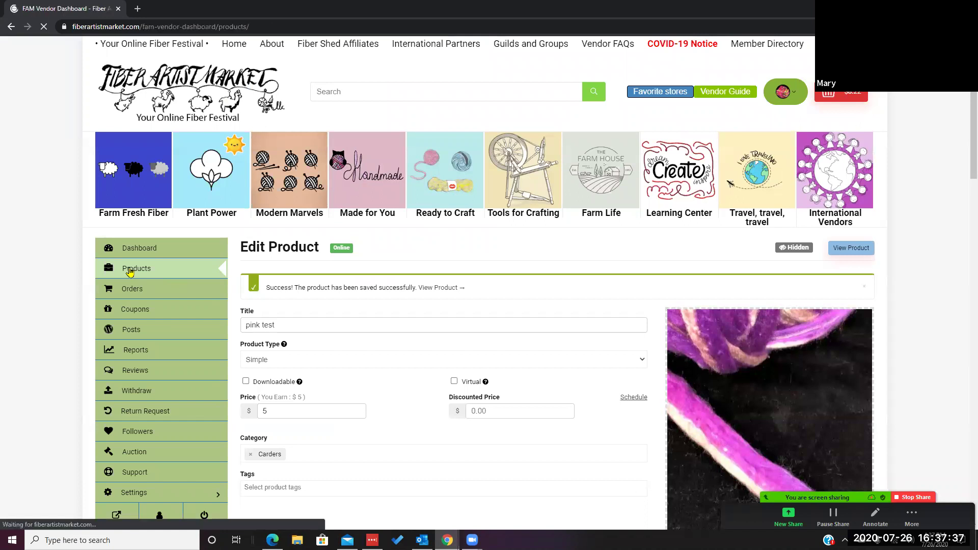
scroll(383, 462, down, 2)
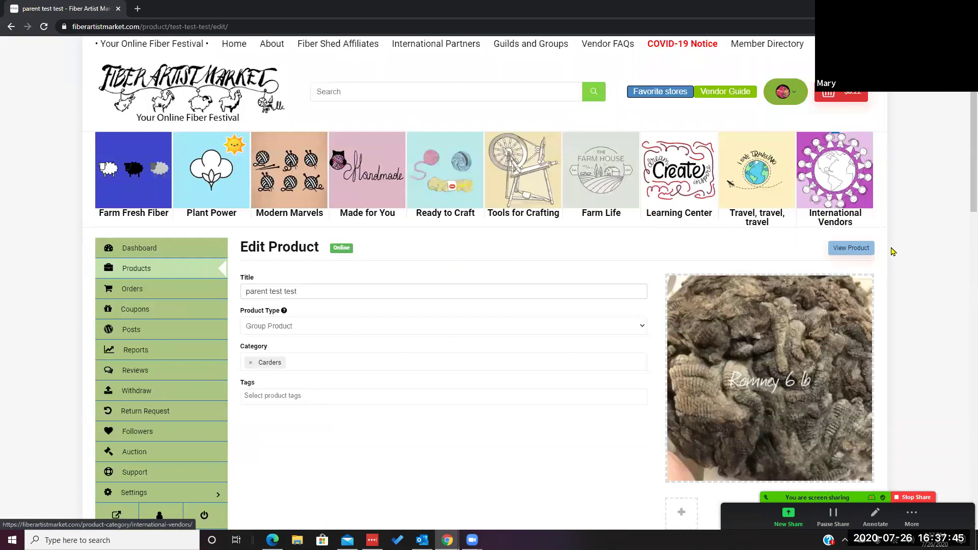
click(854, 248)
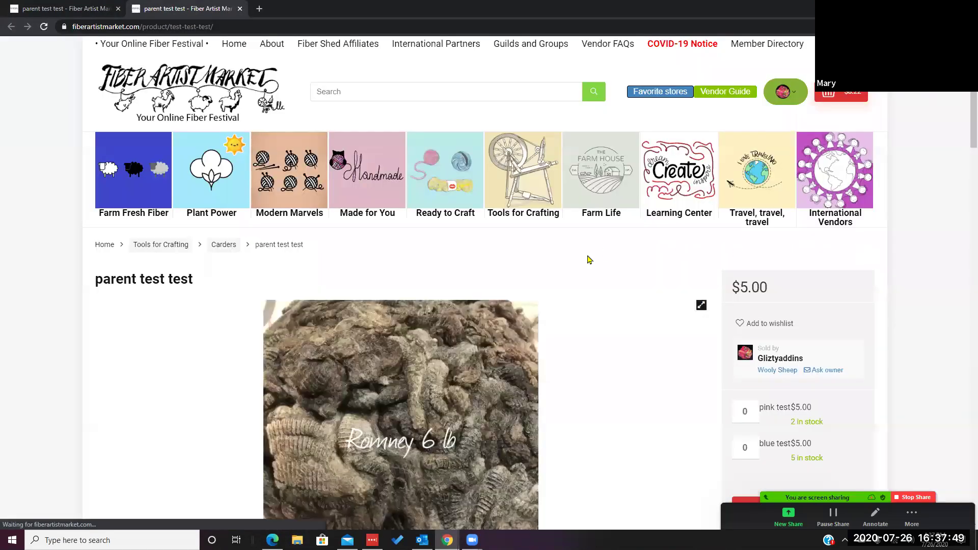
scroll(198, 204, down, 1)
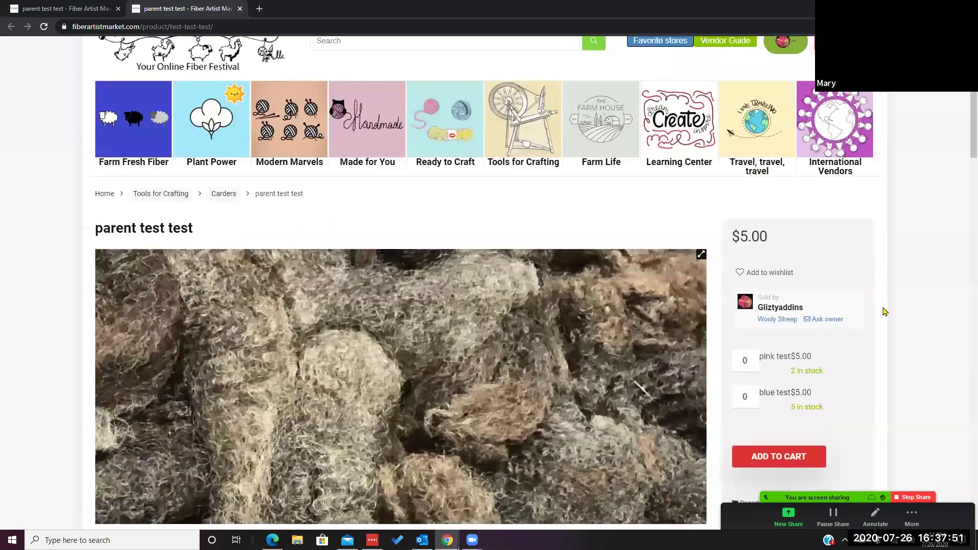
scroll(906, 332, down, 1)
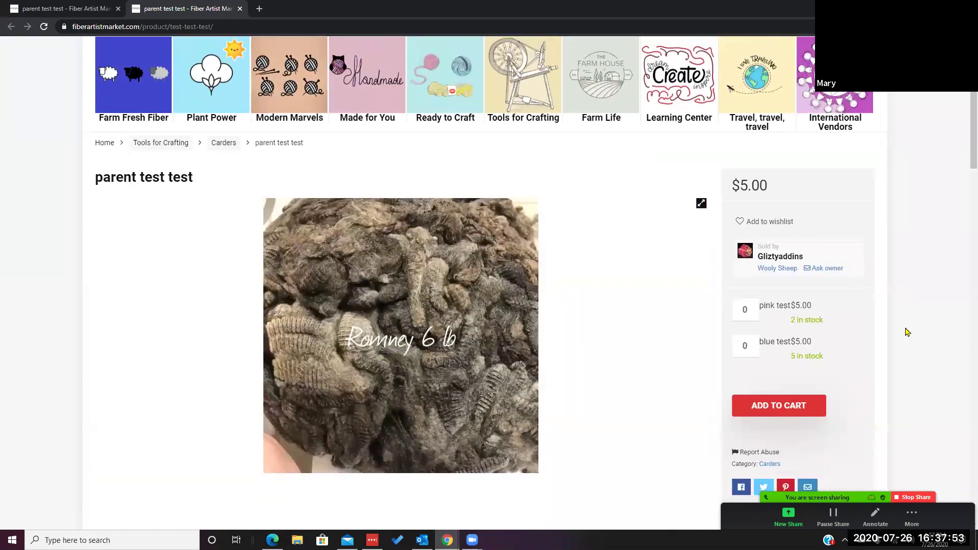
scroll(866, 275, down, 1)
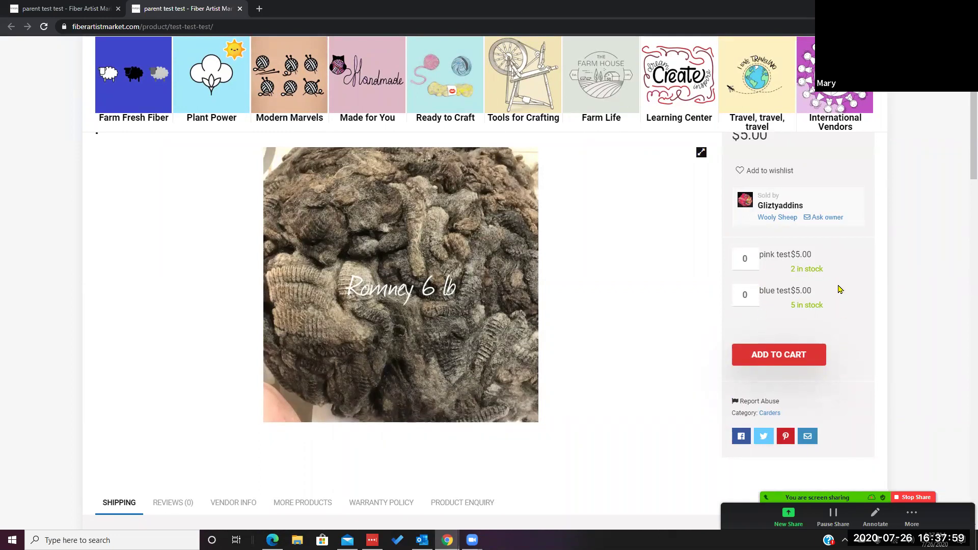
Set the pink test order quantity to 1 and try out the blue test quantity, returning it to 0.
click(755, 257)
click(755, 292)
click(756, 297)
Look through the parent product page down to the user reviews, and reset the pink test quantity to 0.
scroll(921, 313, down, 1)
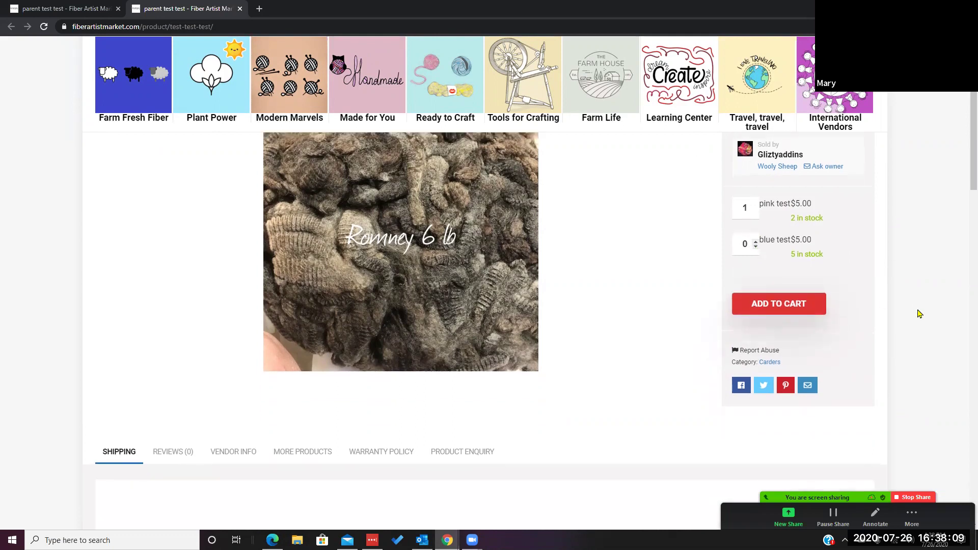
scroll(921, 313, down, 4)
scroll(919, 313, down, 4)
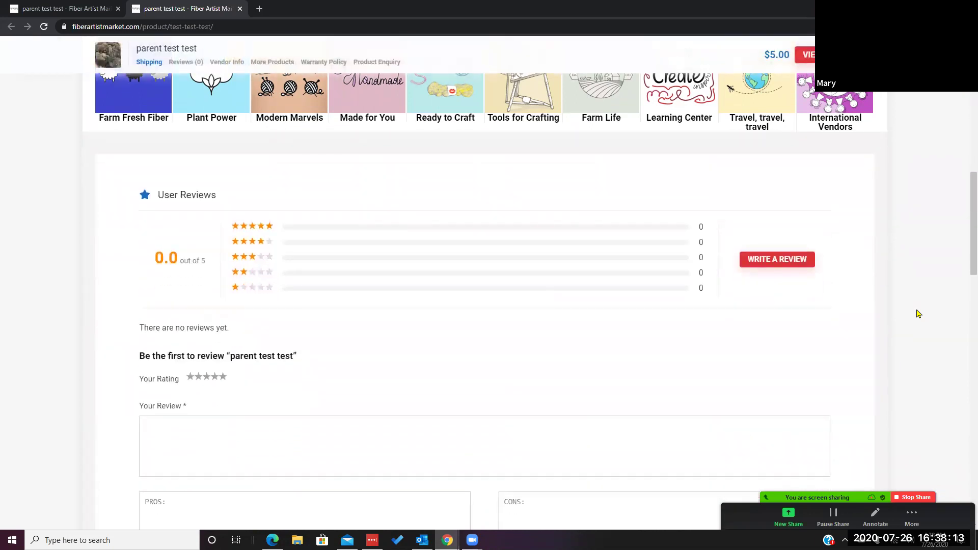
scroll(918, 313, up, 8)
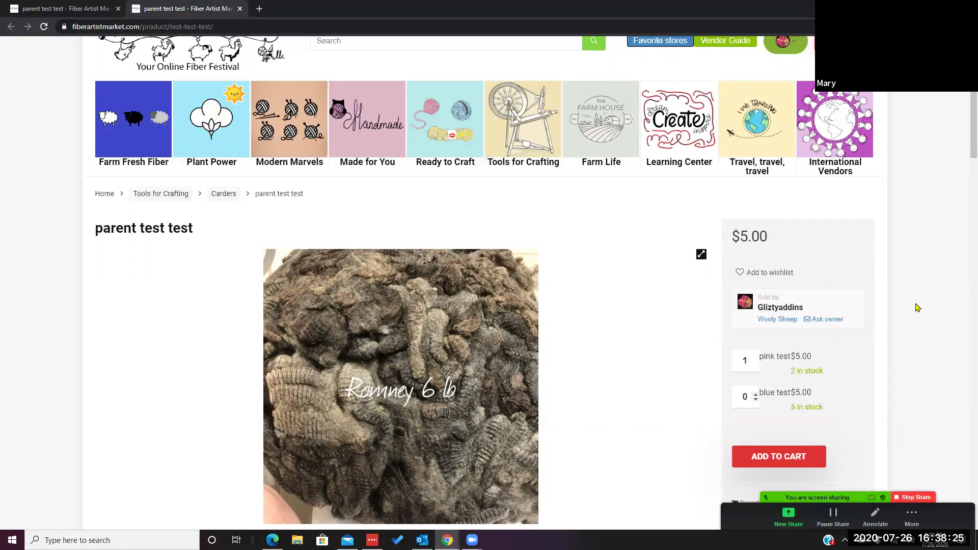
click(755, 363)
scroll(918, 345, up, 1)
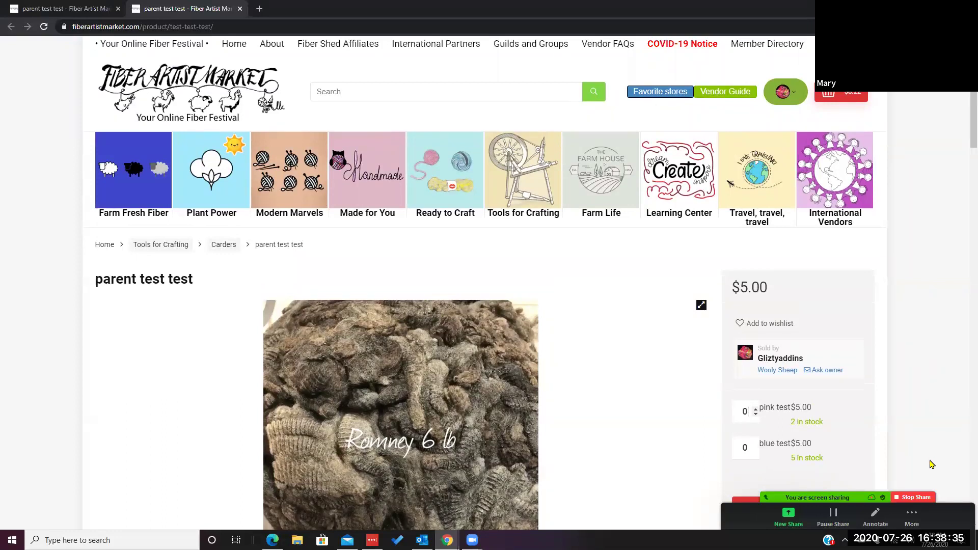
click(917, 498)
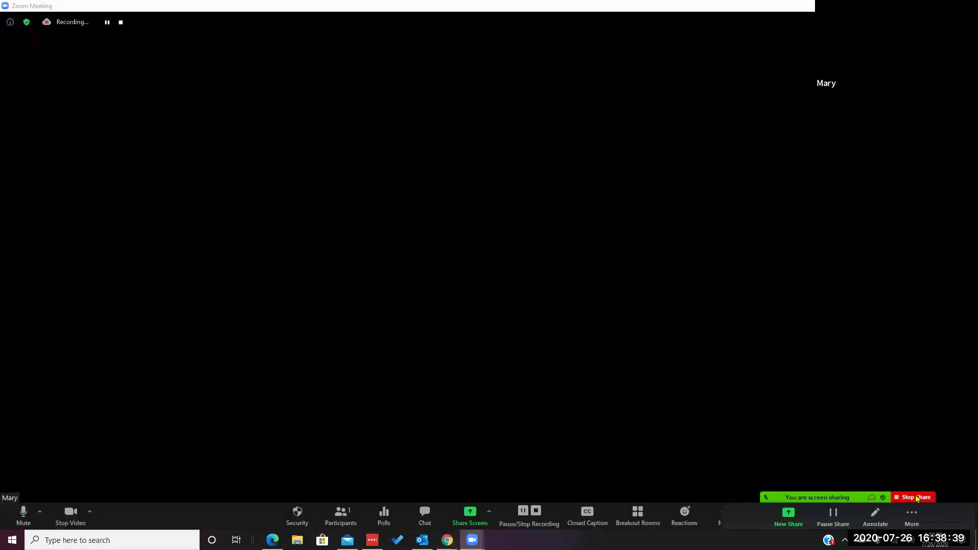